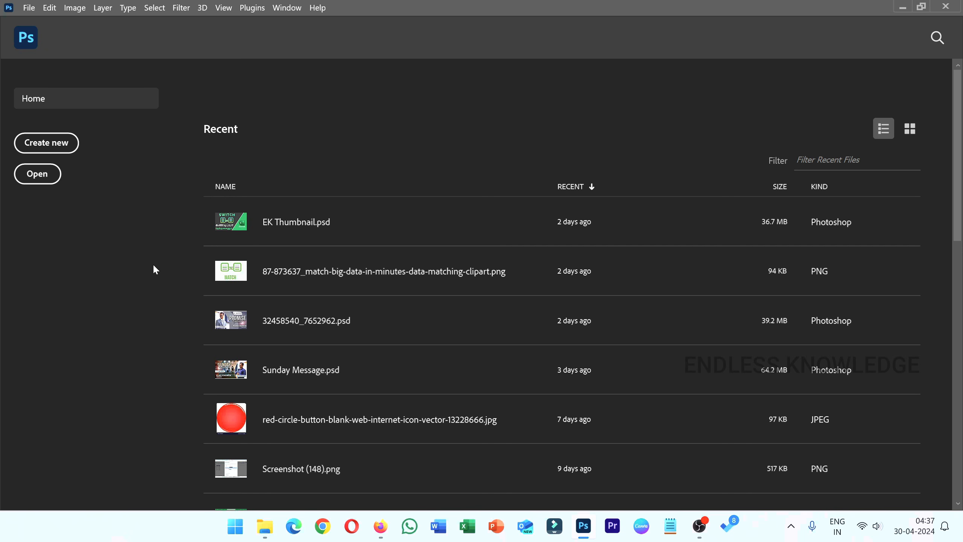
In the Performance preferences, raise the memory Photoshop may use to about 80% of available RAM.
key(ctrl+k)
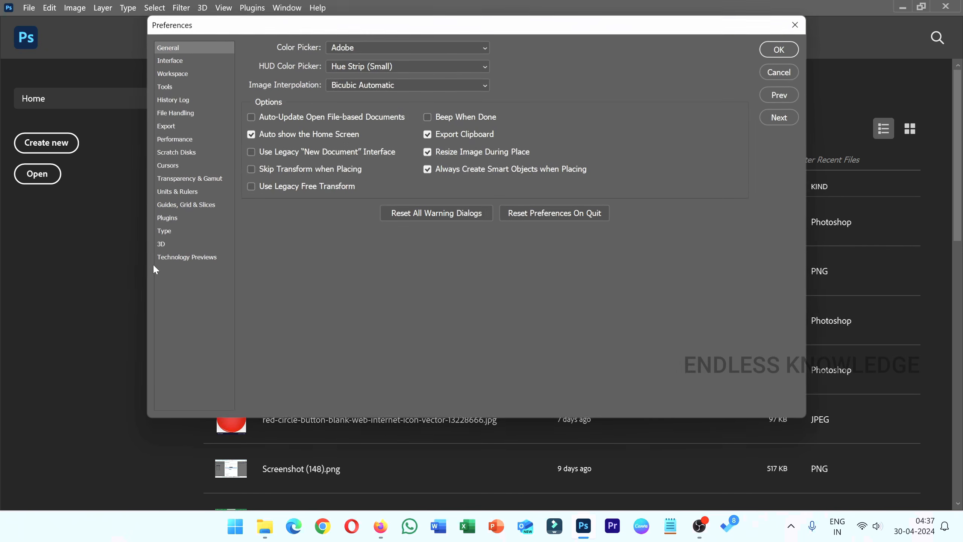
key(Escape)
click(49, 8)
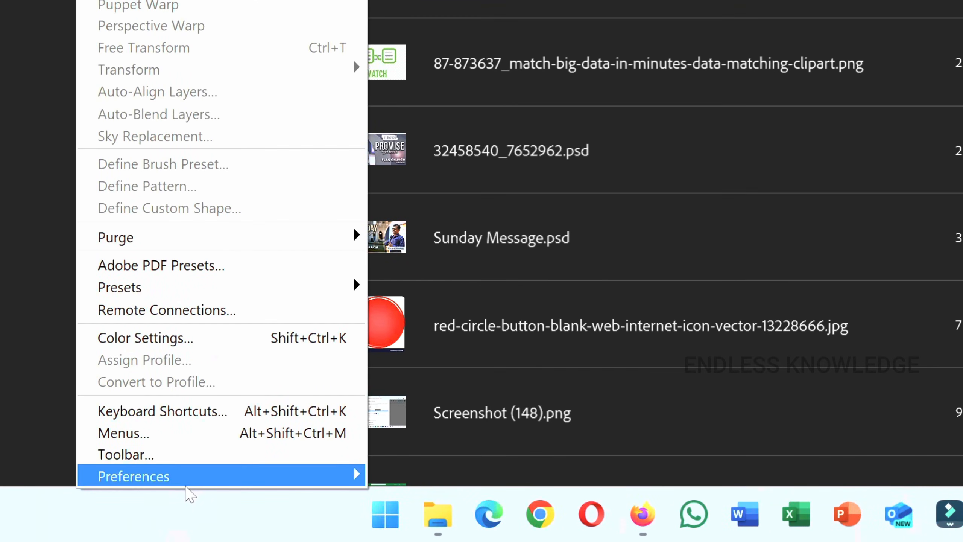
mouse_move(200, 490)
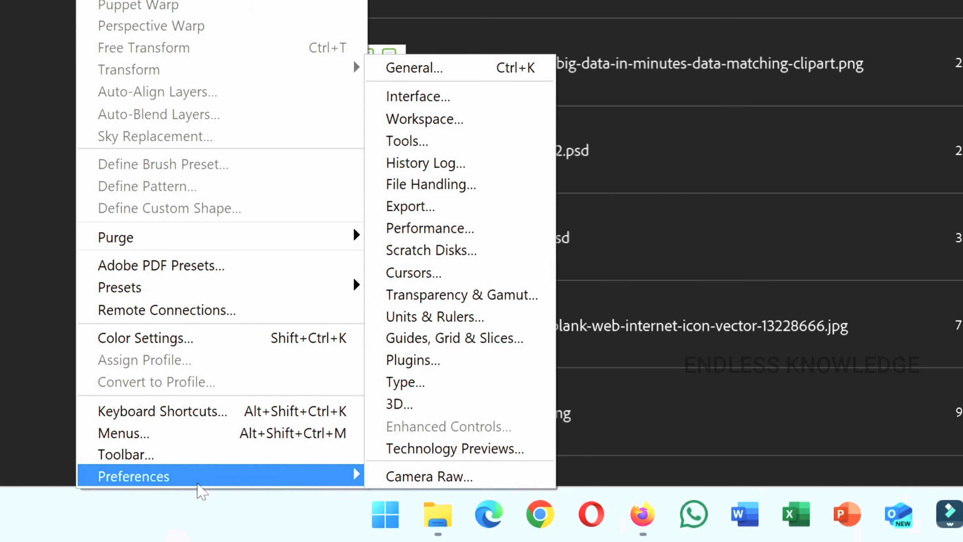
click(490, 239)
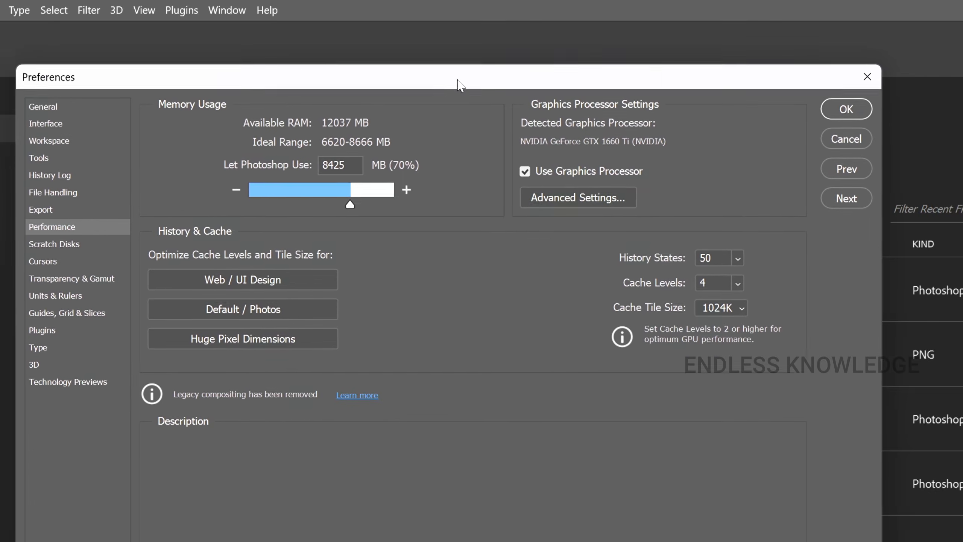
drag(460, 84, 464, 87)
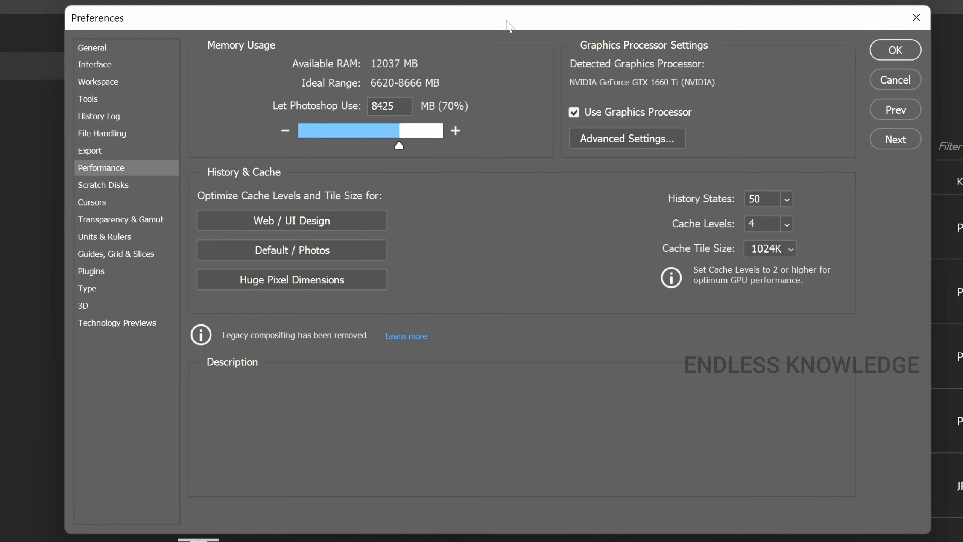
mouse_move(464, 286)
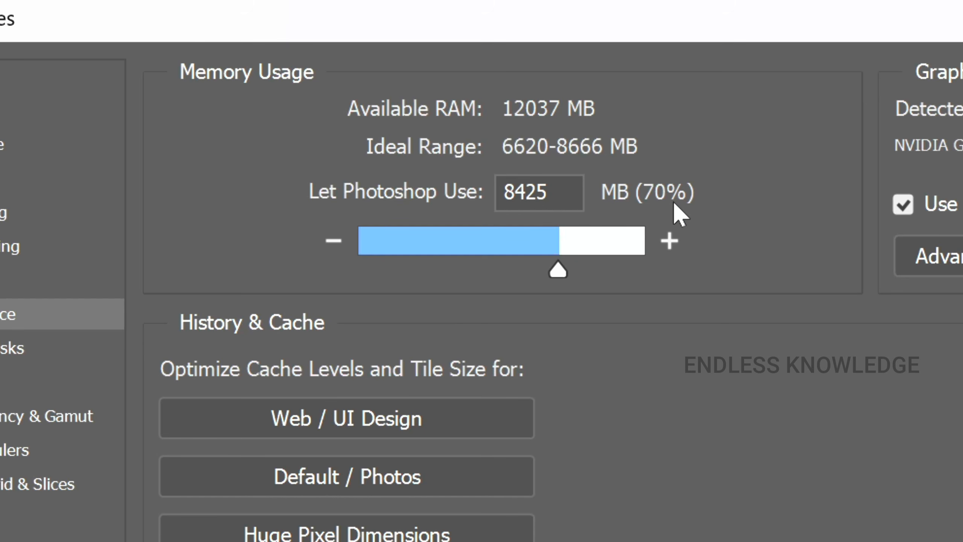
drag(558, 270, 591, 272)
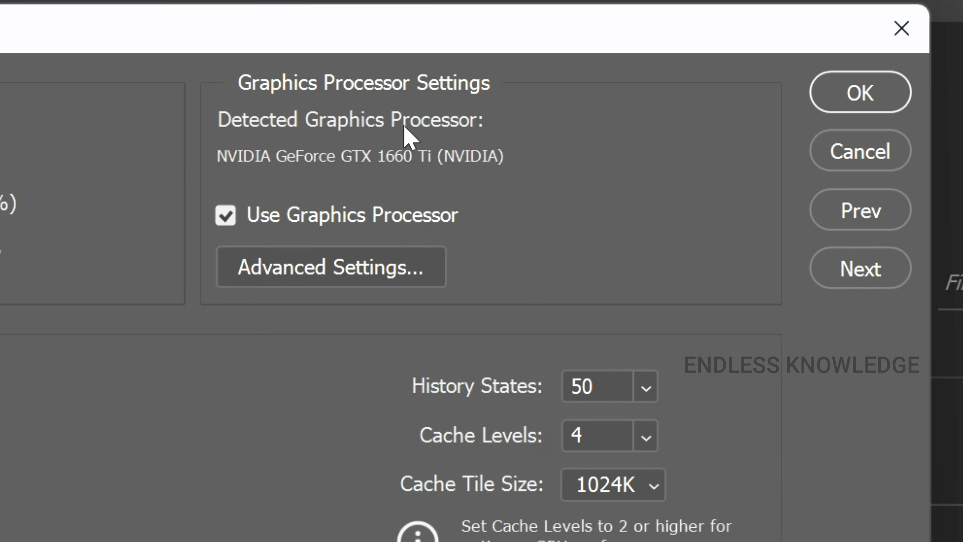
Disable Use OpenCL in the advanced graphics processor settings and confirm them.
click(348, 277)
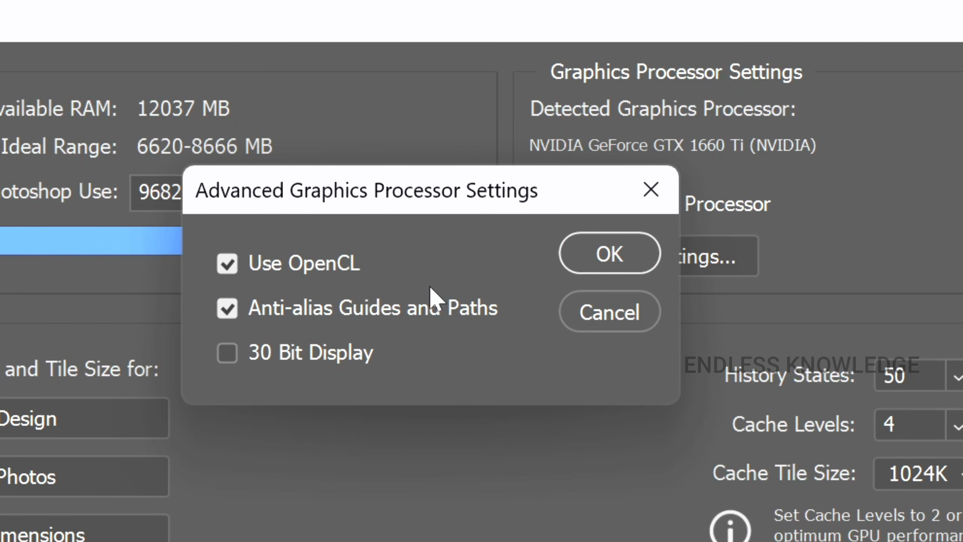
click(223, 265)
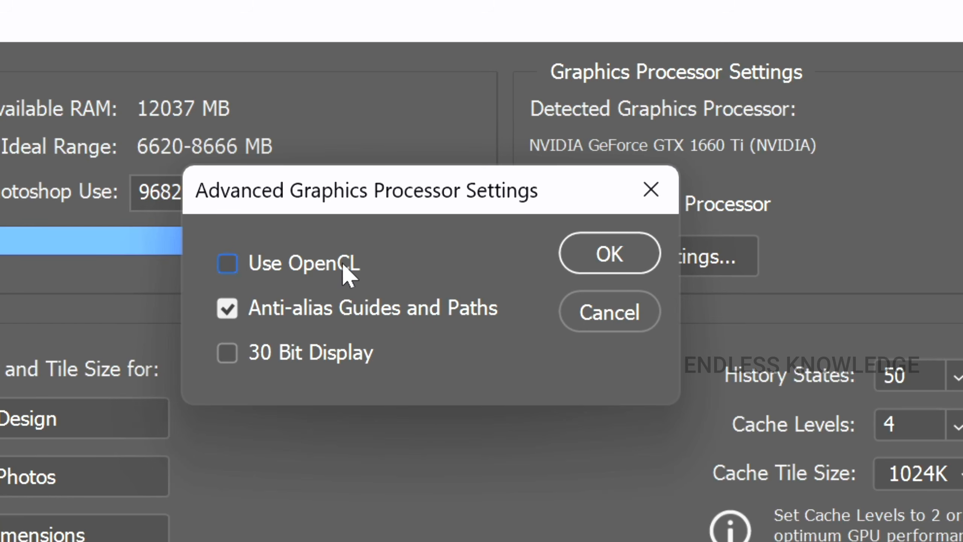
mouse_move(340, 262)
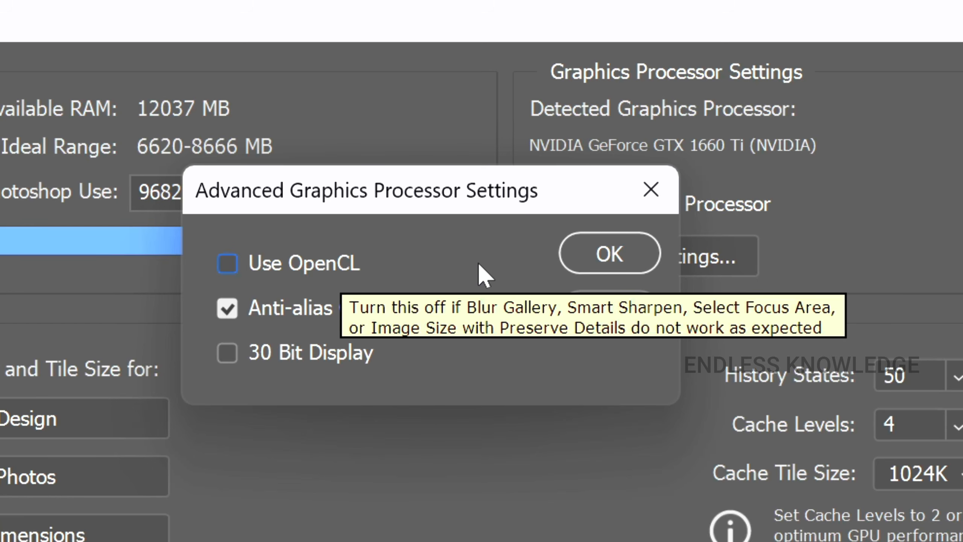
click(607, 254)
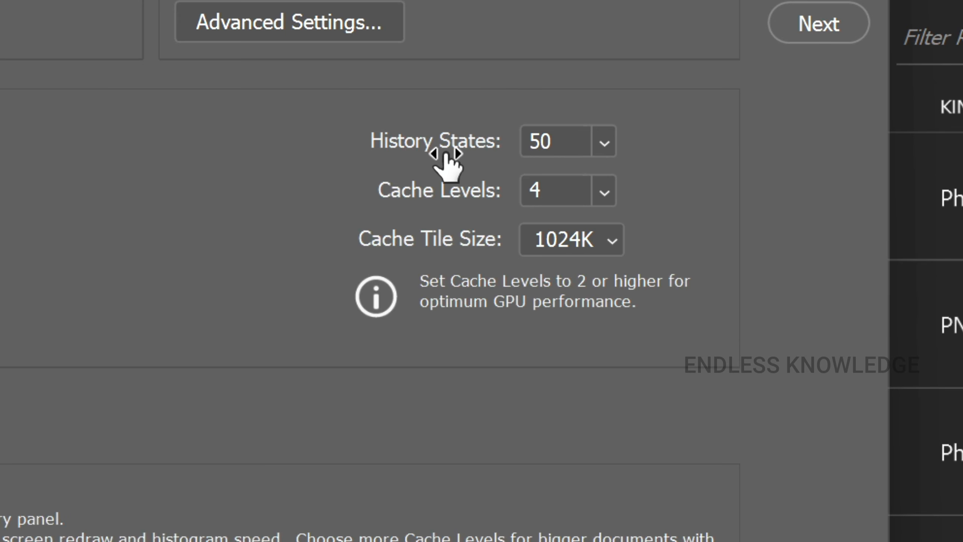
Raise History States to the maximum of 1000.
click(604, 144)
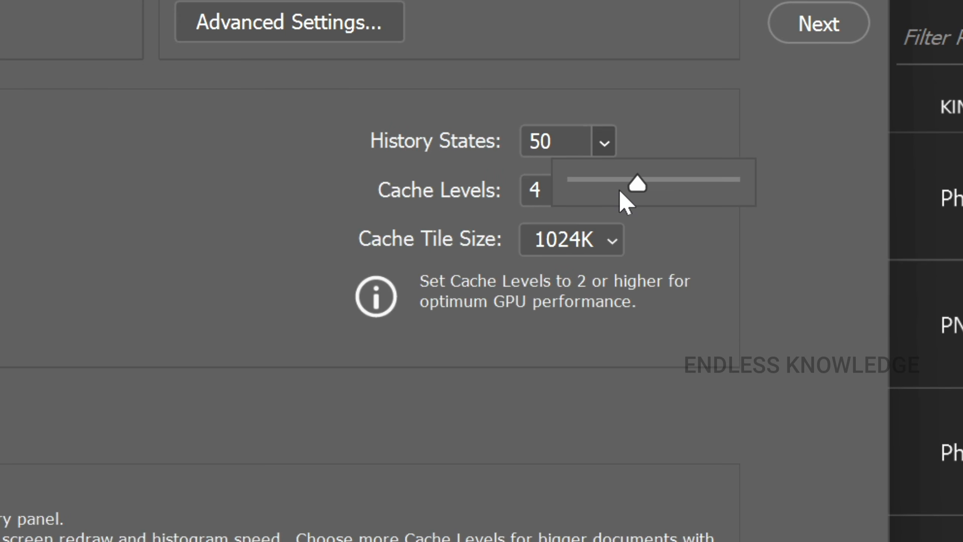
drag(637, 185, 769, 186)
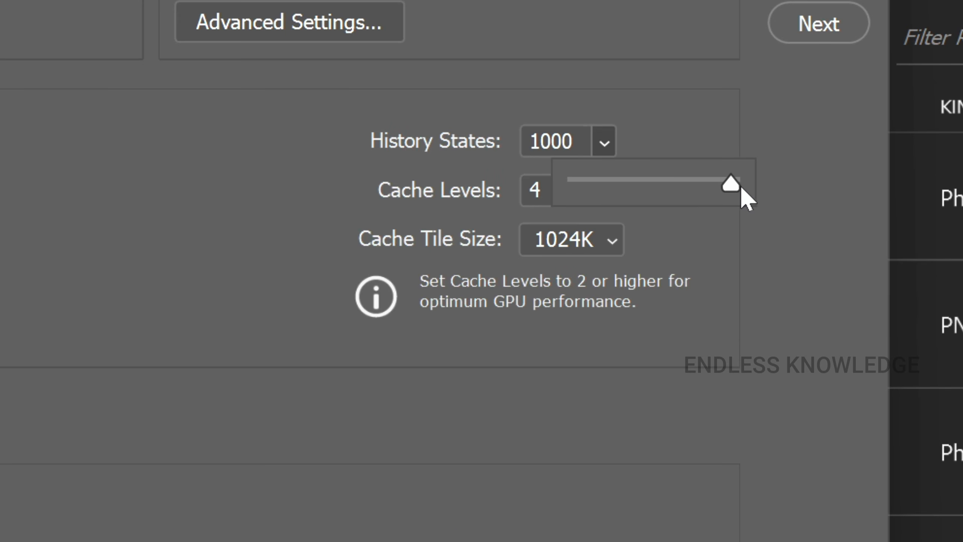
click(648, 143)
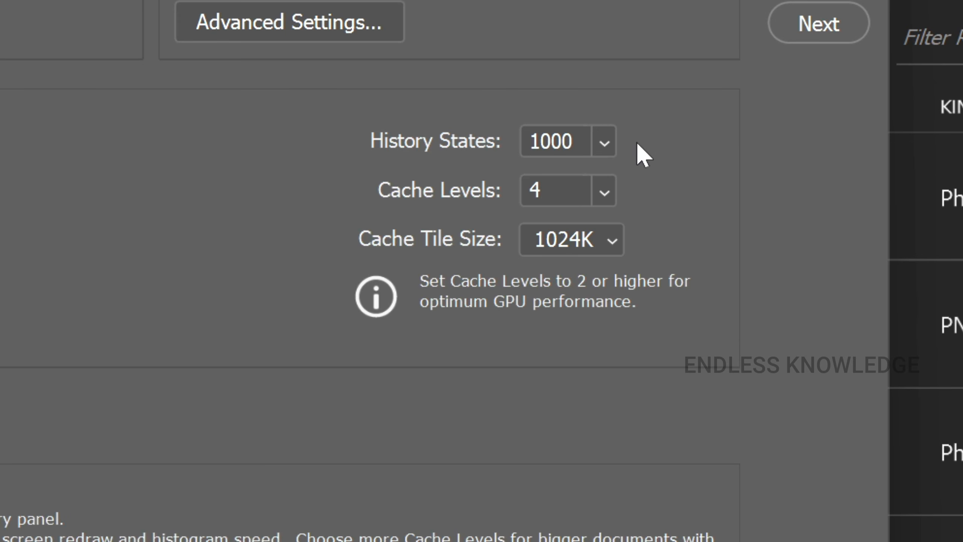
Set History States to 15 and Cache Tile Size to 1028K.
key(Tab)
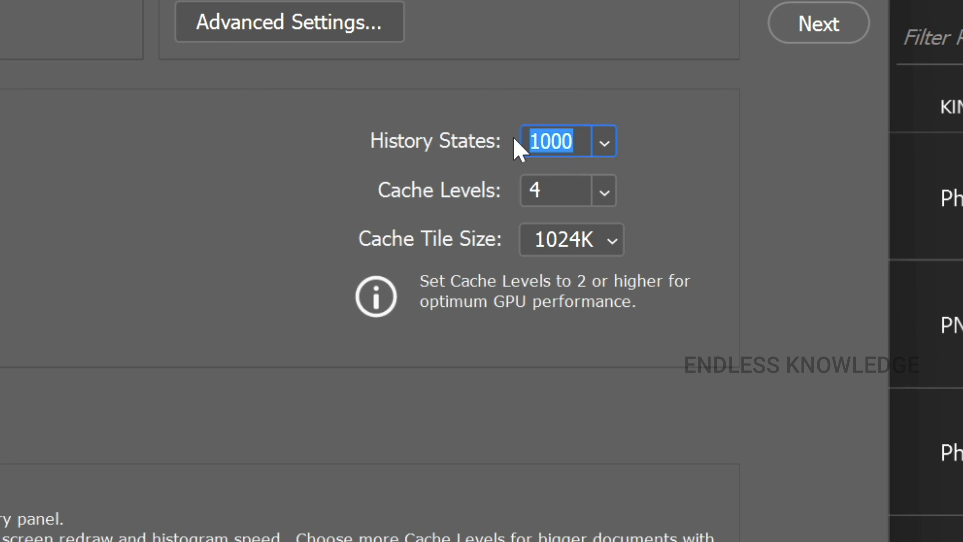
text(15)
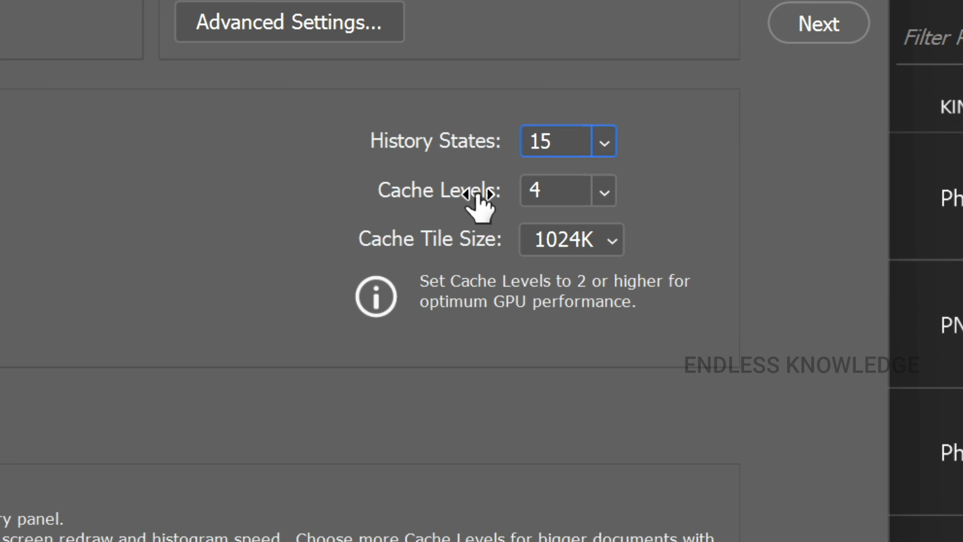
click(611, 190)
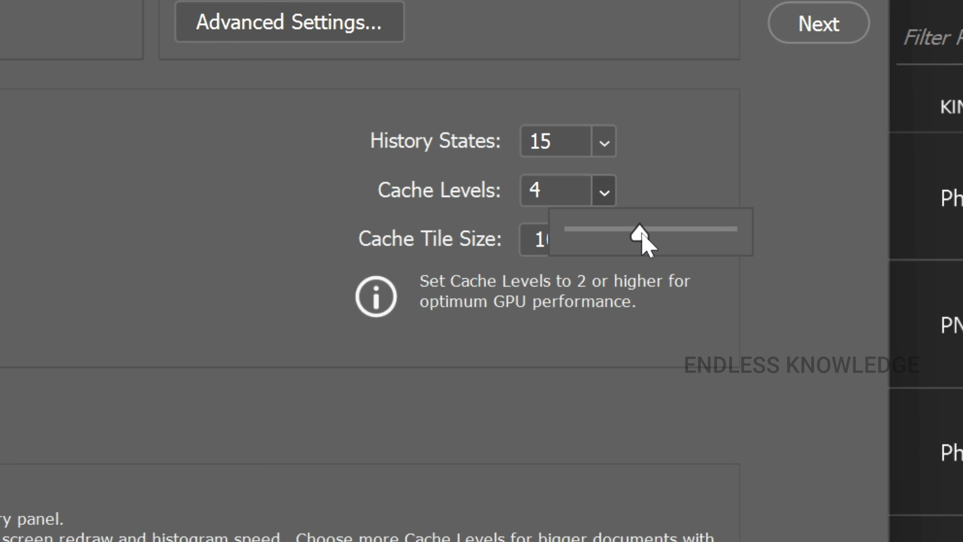
click(644, 176)
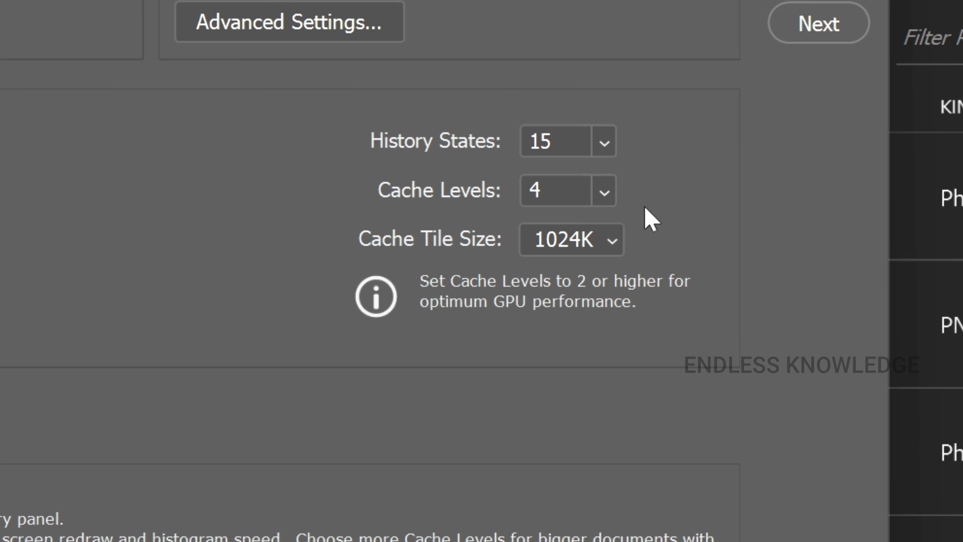
click(616, 242)
click(602, 355)
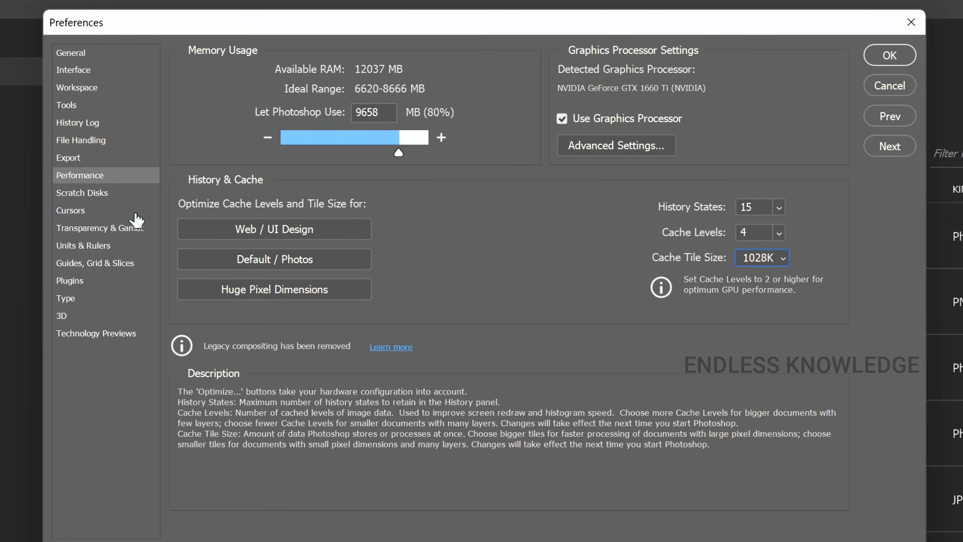
Activate drive G:\ as an additional scratch disk and turn off both Legacy Extensions options in the Plugins preferences.
click(118, 194)
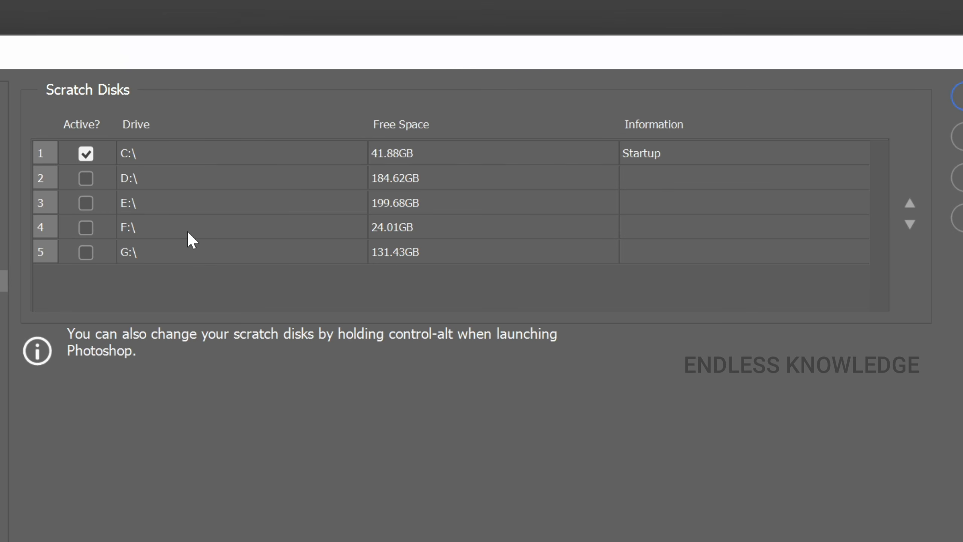
click(89, 256)
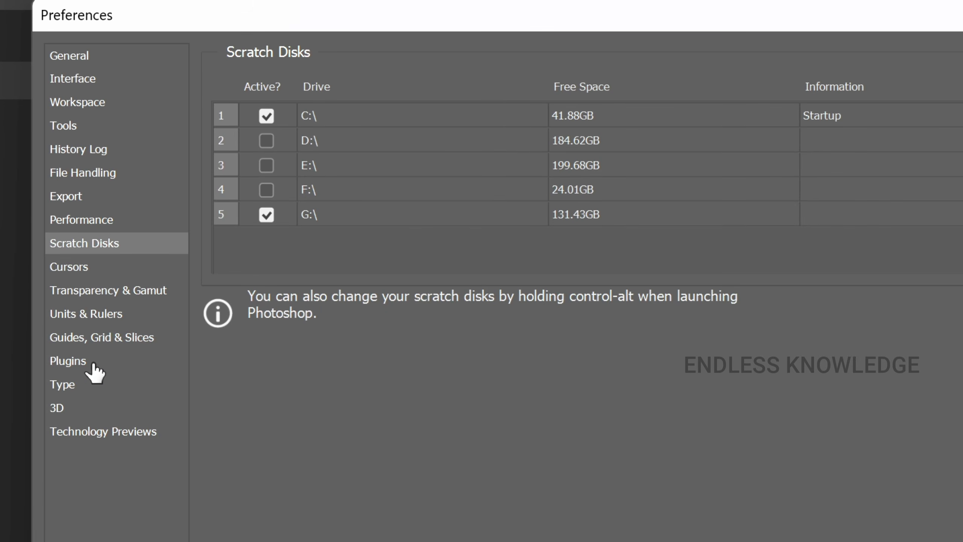
click(93, 363)
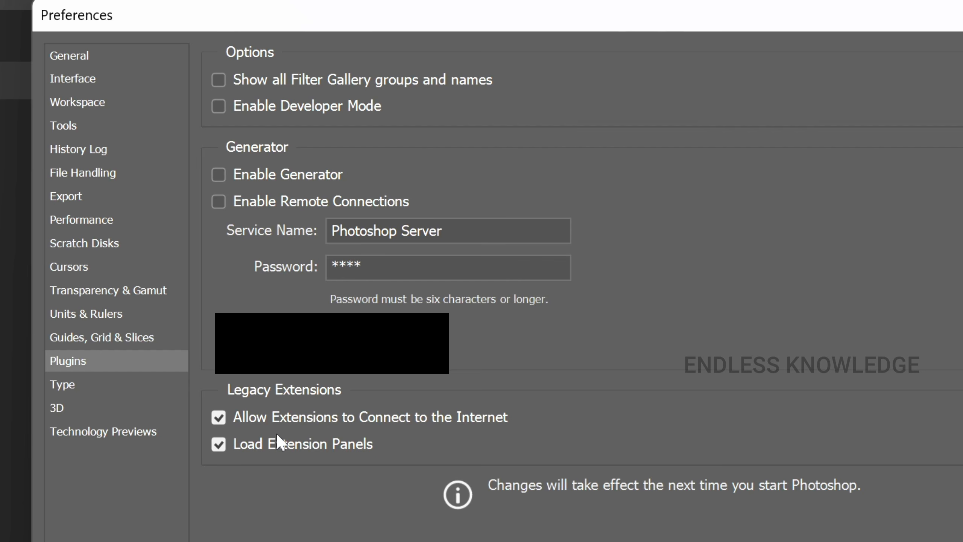
click(219, 417)
click(219, 444)
In the File Handling preferences, set automatic recovery saving to every 5 minutes and the recent file list to 10 files.
click(133, 172)
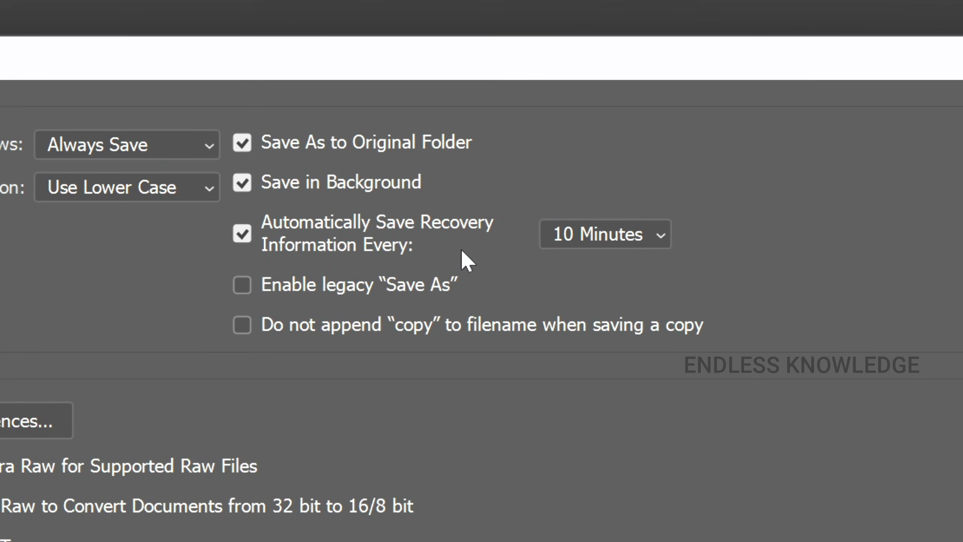
click(663, 239)
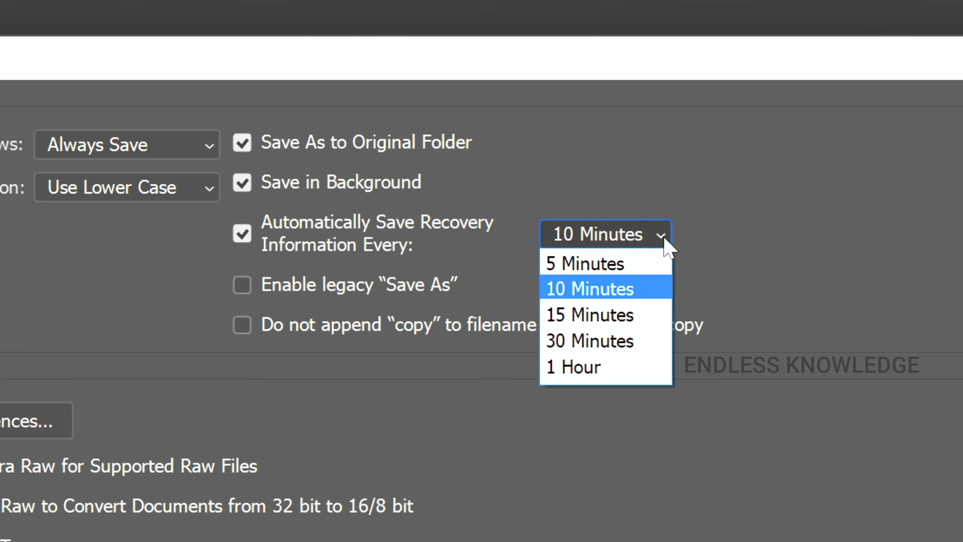
click(634, 267)
click(247, 235)
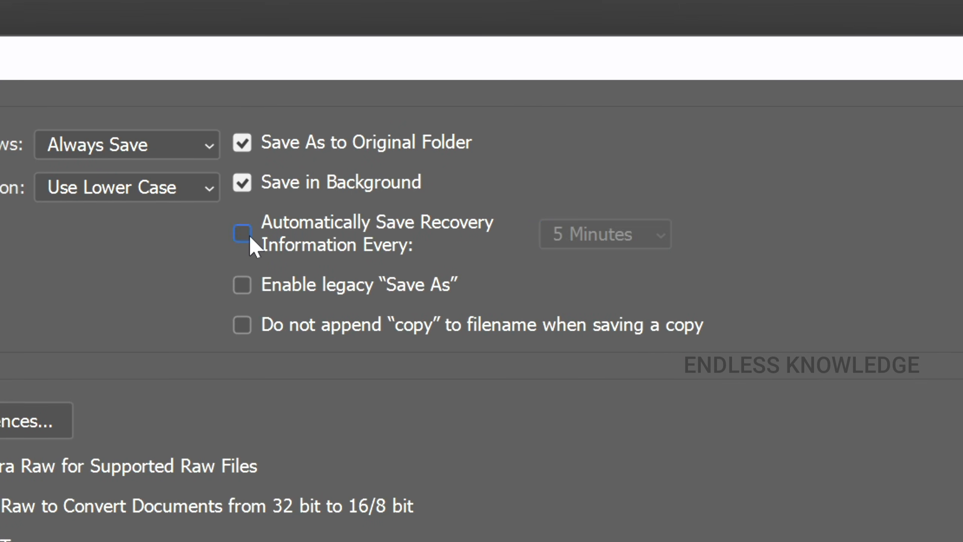
click(253, 242)
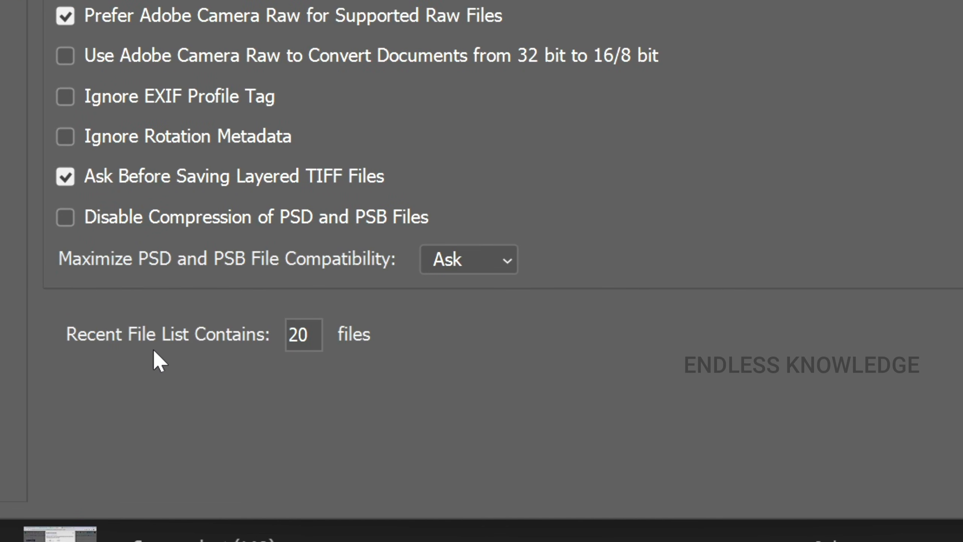
click(288, 332)
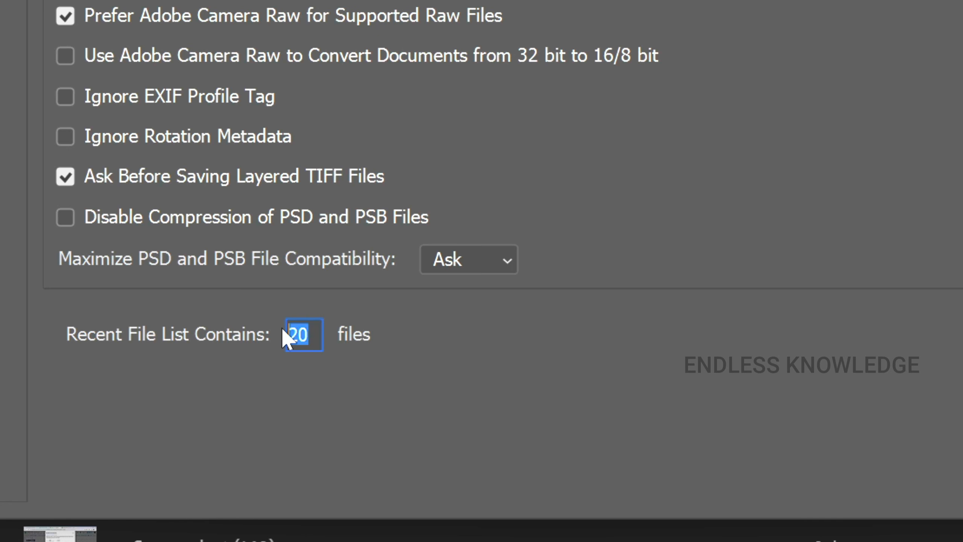
text(1)
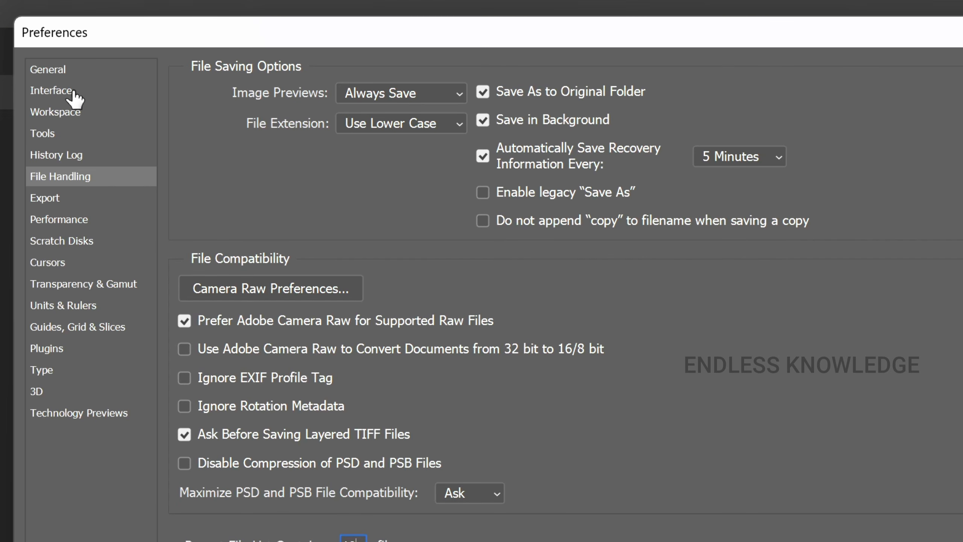
In the Interface preferences, set the border to None for every screen mode and artboards, and apply the preferences.
click(65, 92)
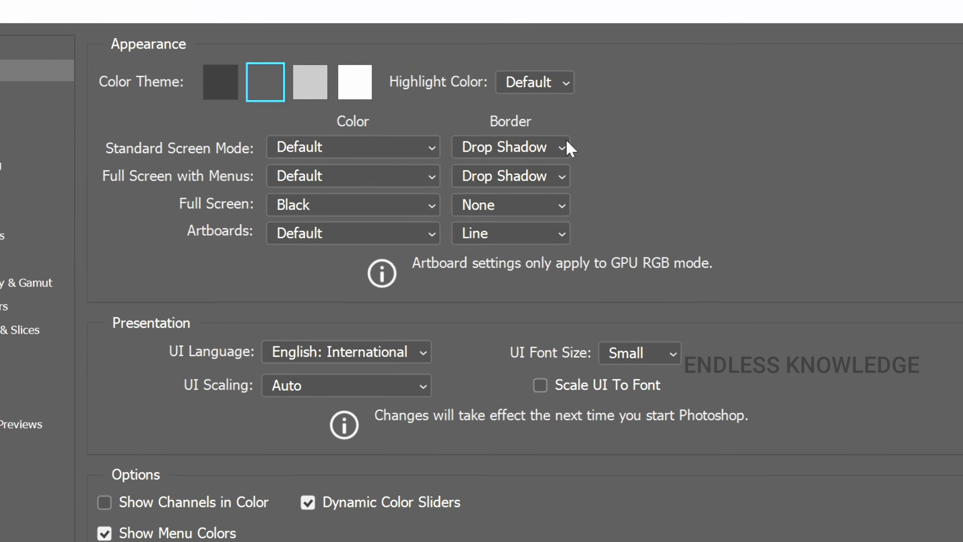
click(567, 142)
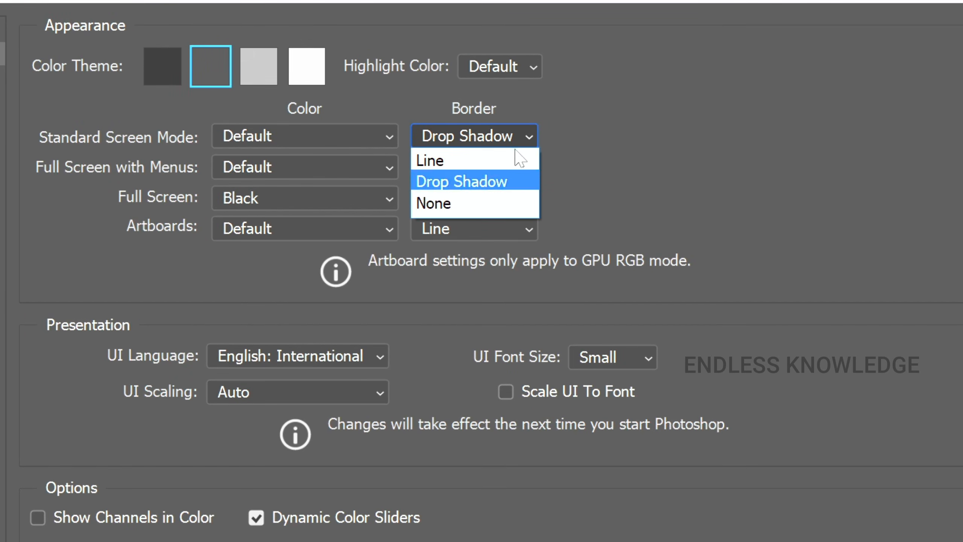
click(538, 212)
click(538, 176)
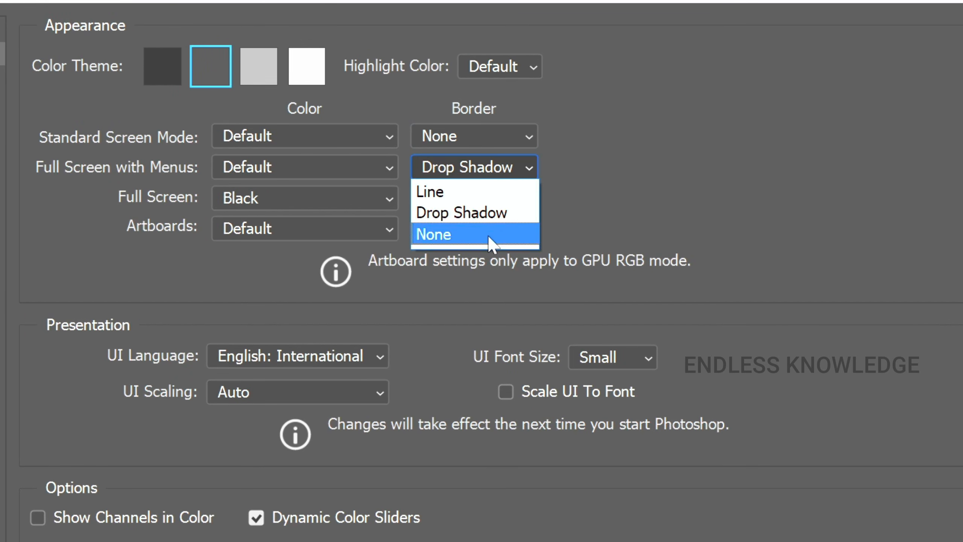
click(487, 234)
click(503, 195)
click(483, 261)
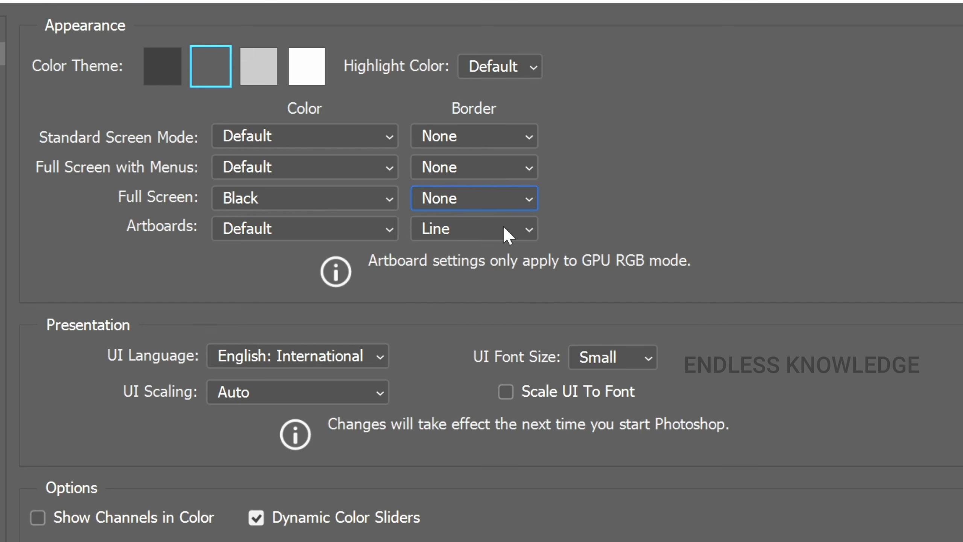
click(502, 227)
click(487, 272)
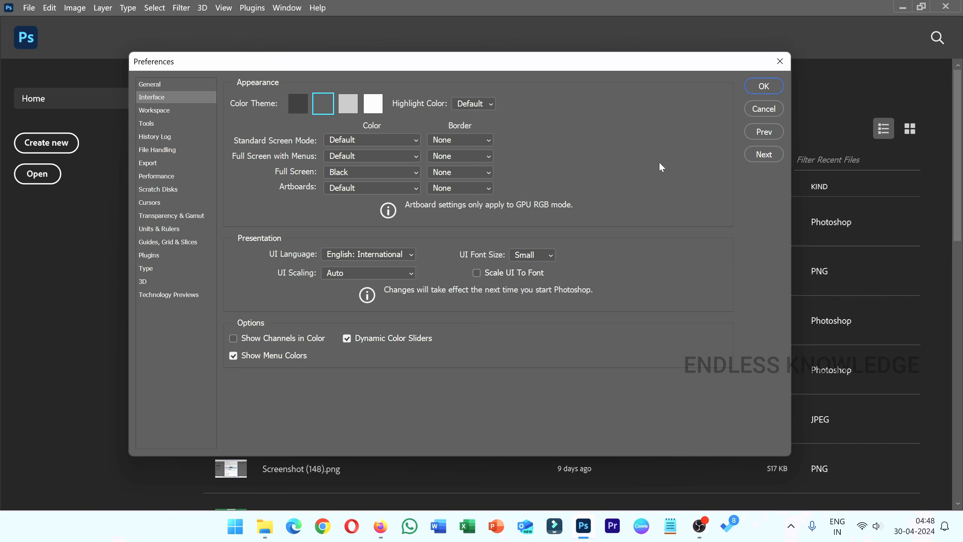
click(763, 86)
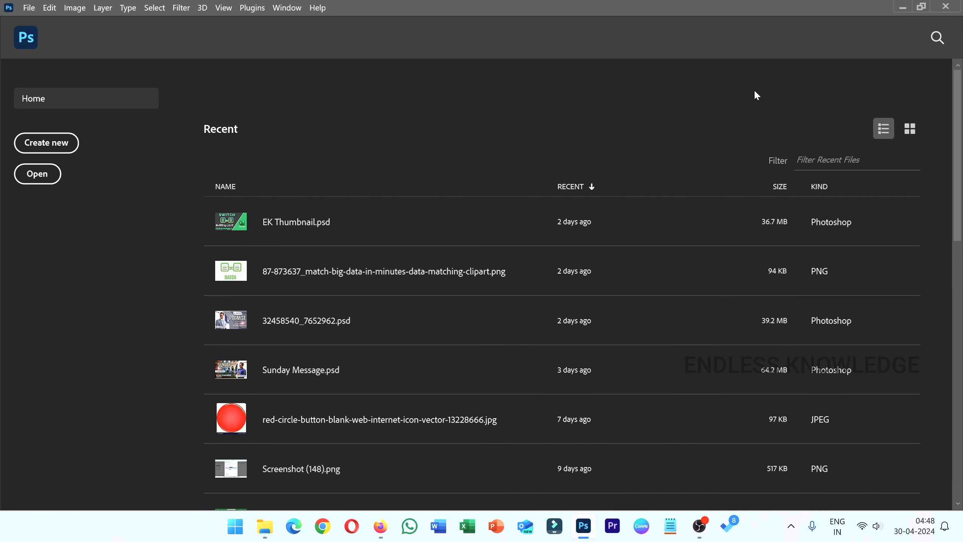